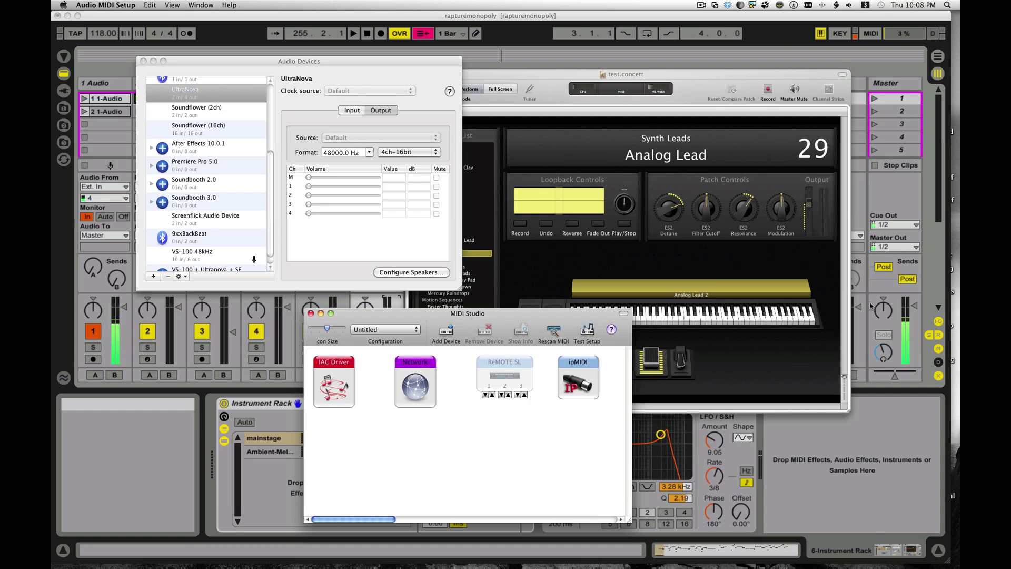
{"action": "left_click", "coordinate": [948, 4]}
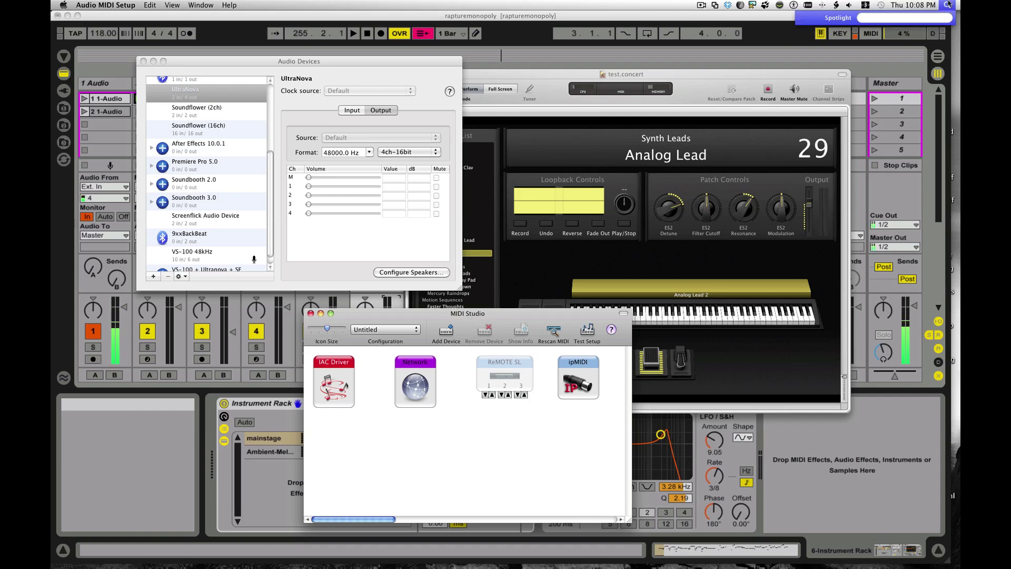
{"action": "type", "text": "audio"}
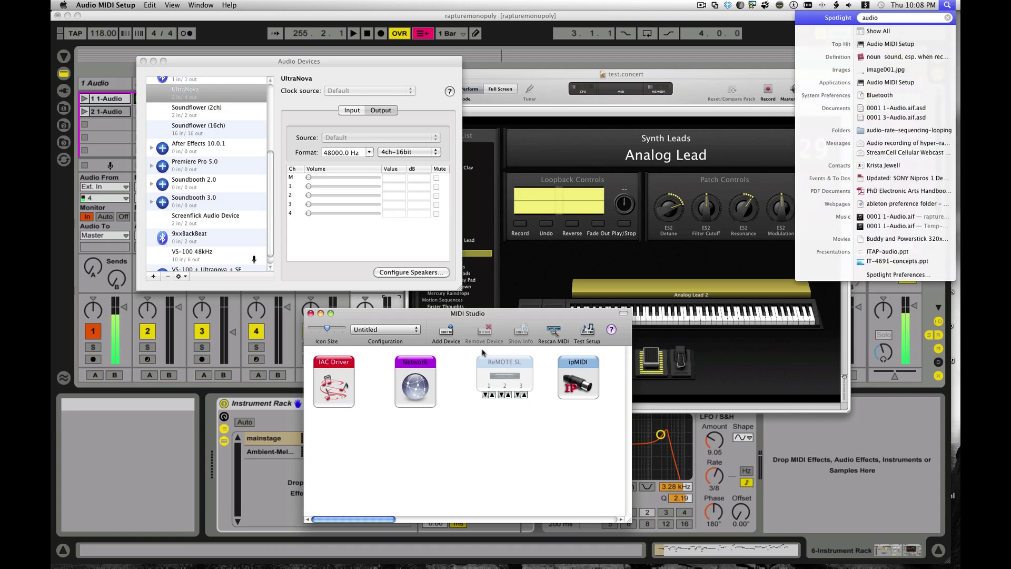
{"action": "left_click", "coordinate": [495, 314]}
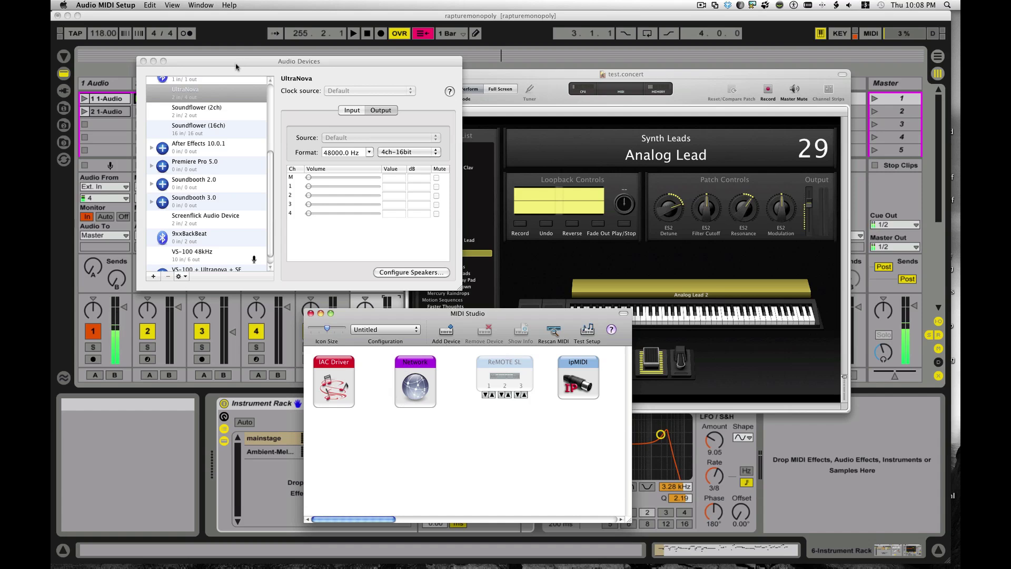
{"action": "left_click", "coordinate": [327, 396]}
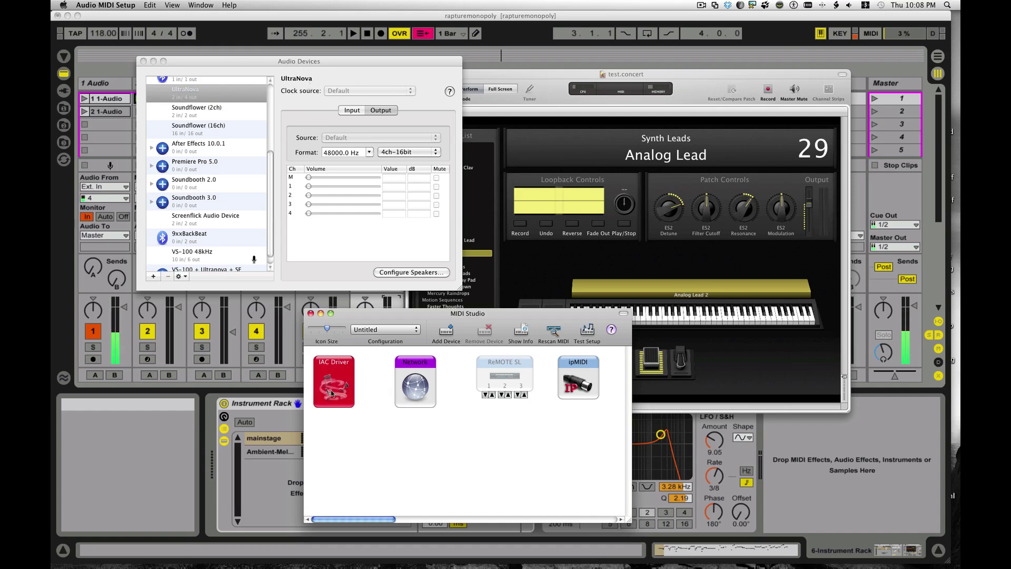
{"action": "double_click", "coordinate": [348, 394]}
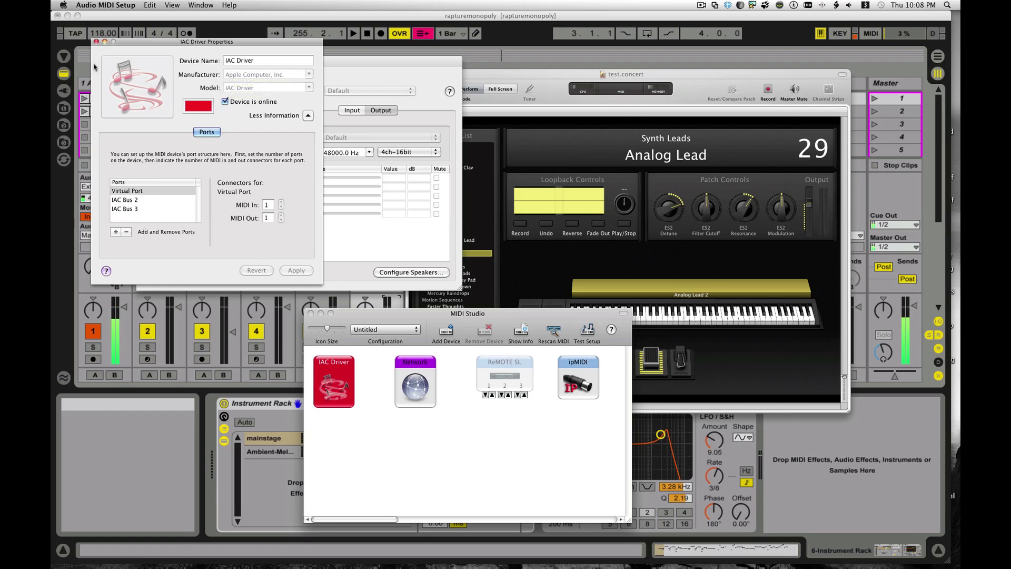
{"action": "left_click", "coordinate": [97, 41]}
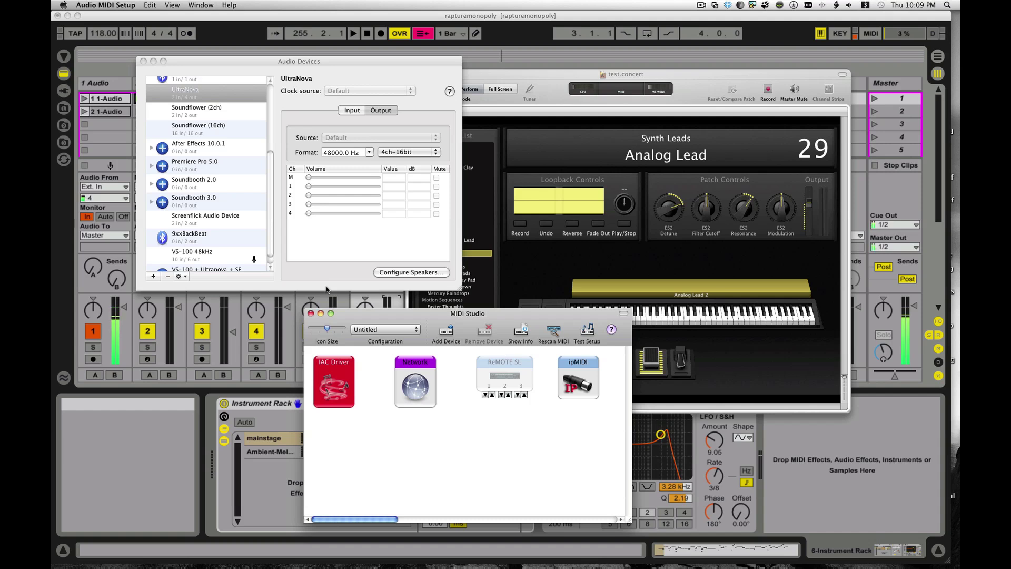
Expand the VS-100 + Ultranova + SF aggregate device, then close the Audio Devices window.
{"action": "left_click", "coordinate": [271, 239]}
{"action": "left_click_drag", "start_coordinate": [270, 240], "coordinate": [271, 262]}
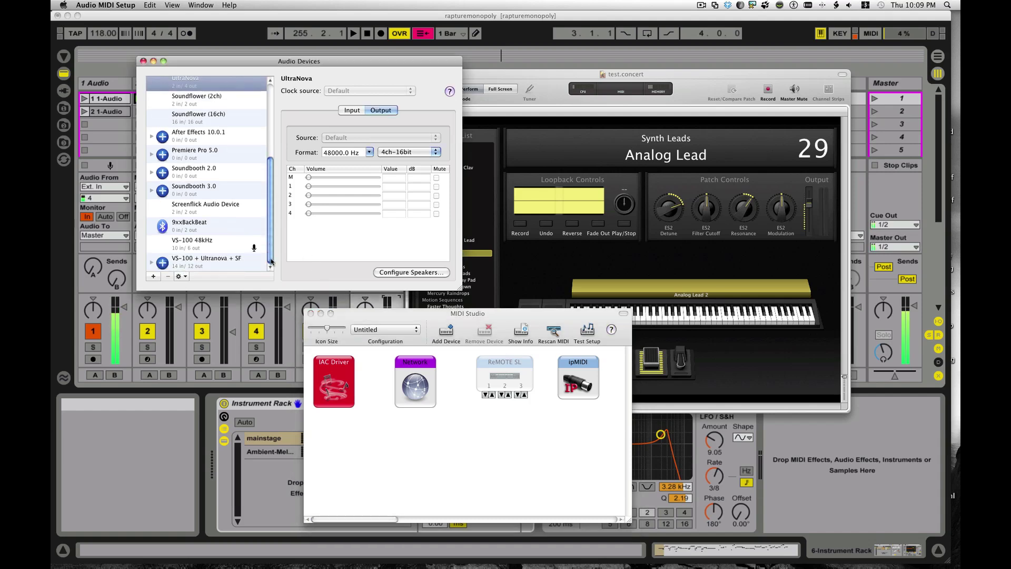
{"action": "left_click", "coordinate": [152, 264]}
{"action": "scroll", "coordinate": [203, 264], "scroll_direction": "down", "scroll_amount": 3}
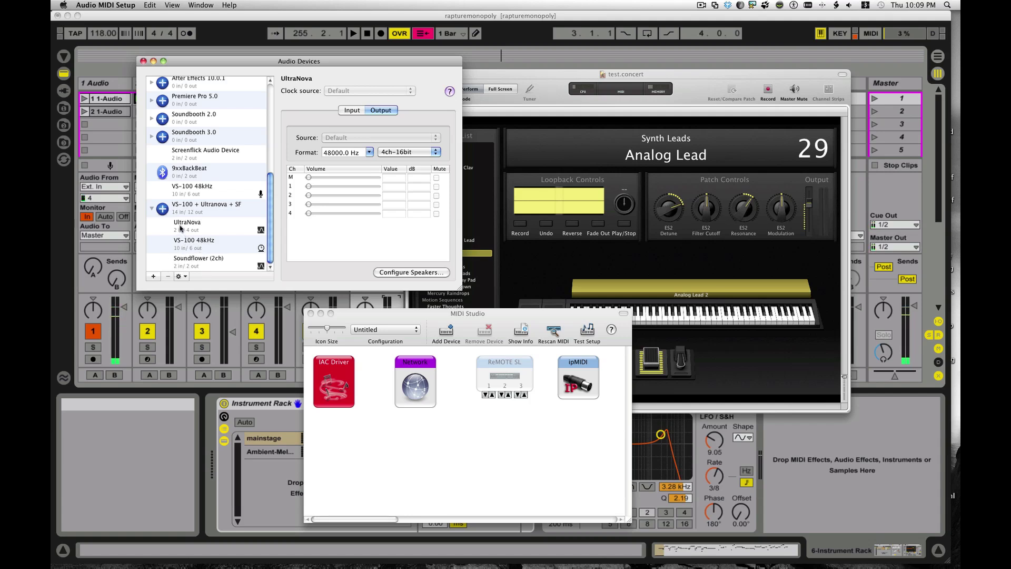
{"action": "scroll", "coordinate": [152, 210], "scroll_direction": "up", "scroll_amount": 3}
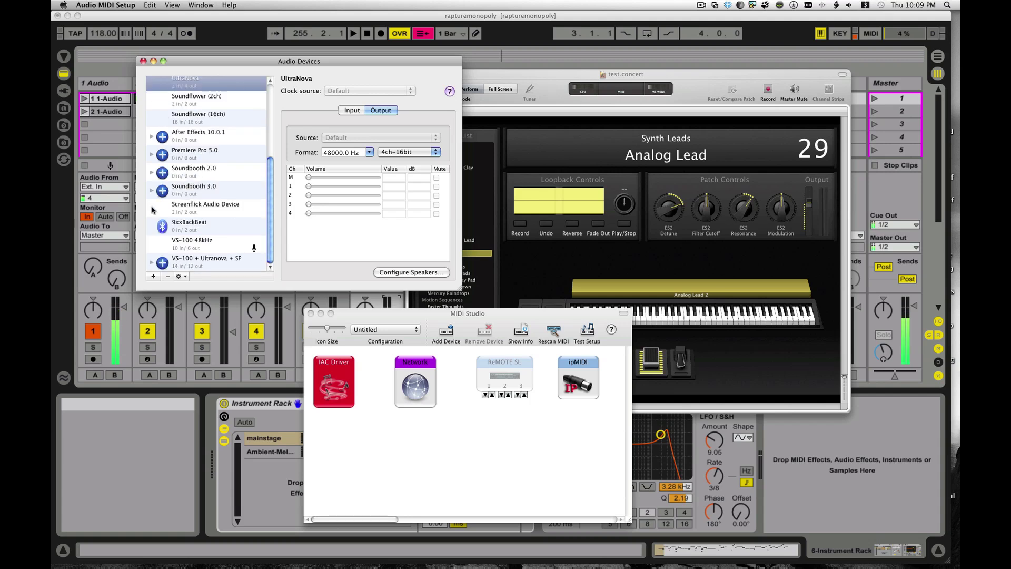
{"action": "left_click", "coordinate": [143, 61]}
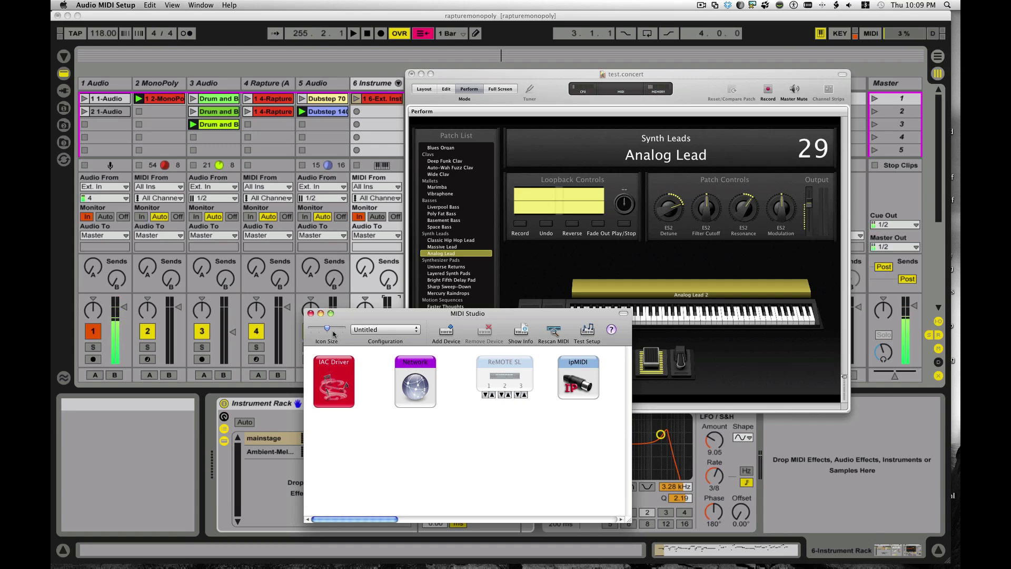
Close MIDI Studio and move the MainStage window up-right to reveal Live's IAC Bus 3 track.
{"action": "left_click", "coordinate": [311, 314]}
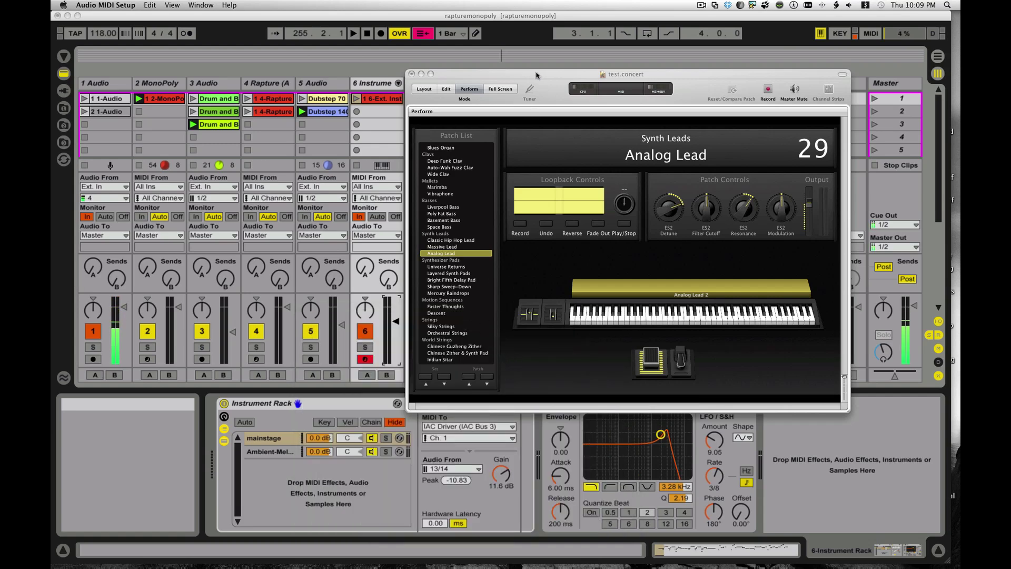
{"action": "left_click_drag", "start_coordinate": [536, 75], "coordinate": [575, 63]}
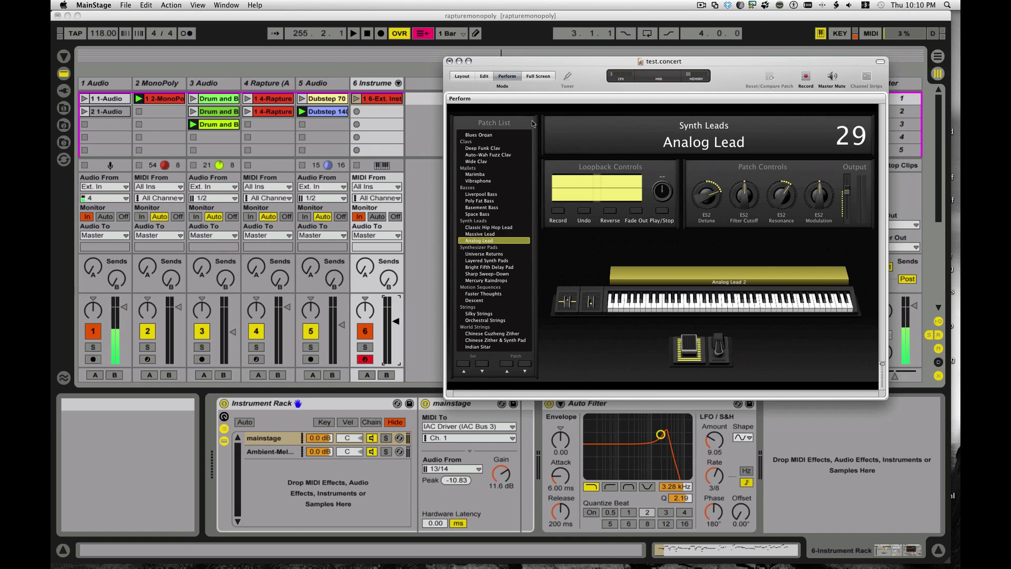
In Layout mode, assign the expression pedal control's input to Virtual Port IAC Driver.
{"action": "left_click", "coordinate": [464, 77]}
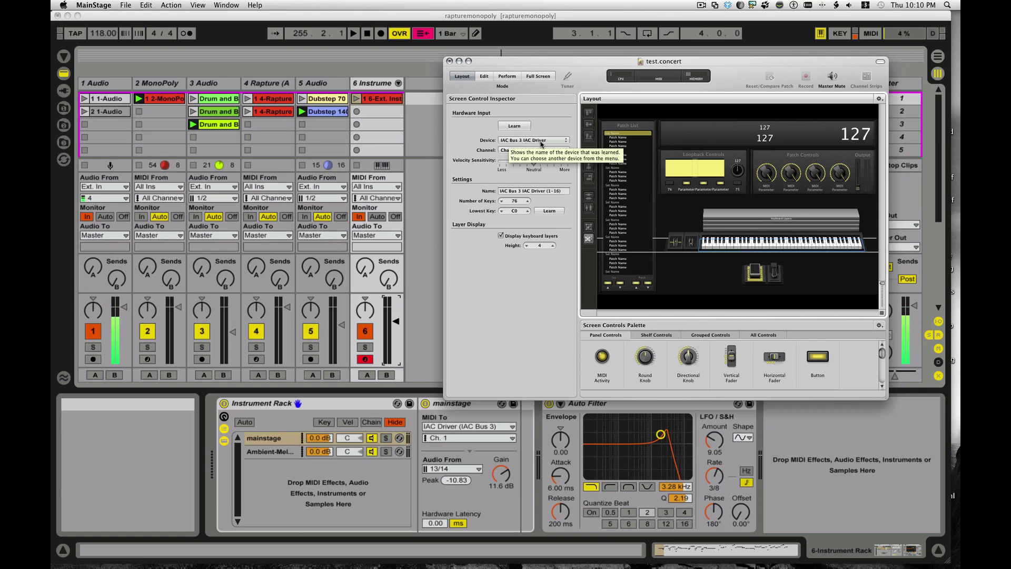
{"action": "left_click", "coordinate": [694, 239]}
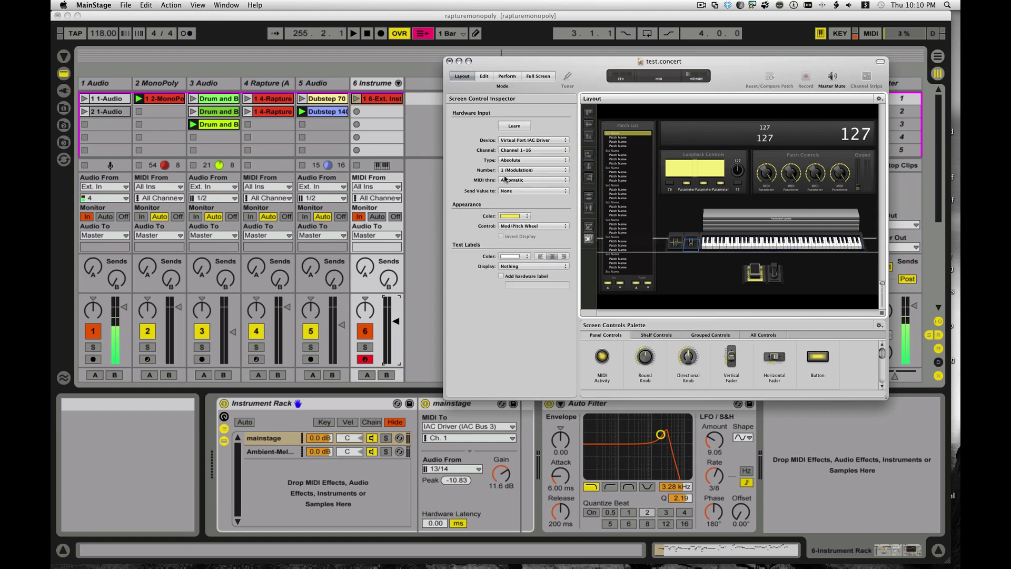
{"action": "left_click", "coordinate": [681, 236]}
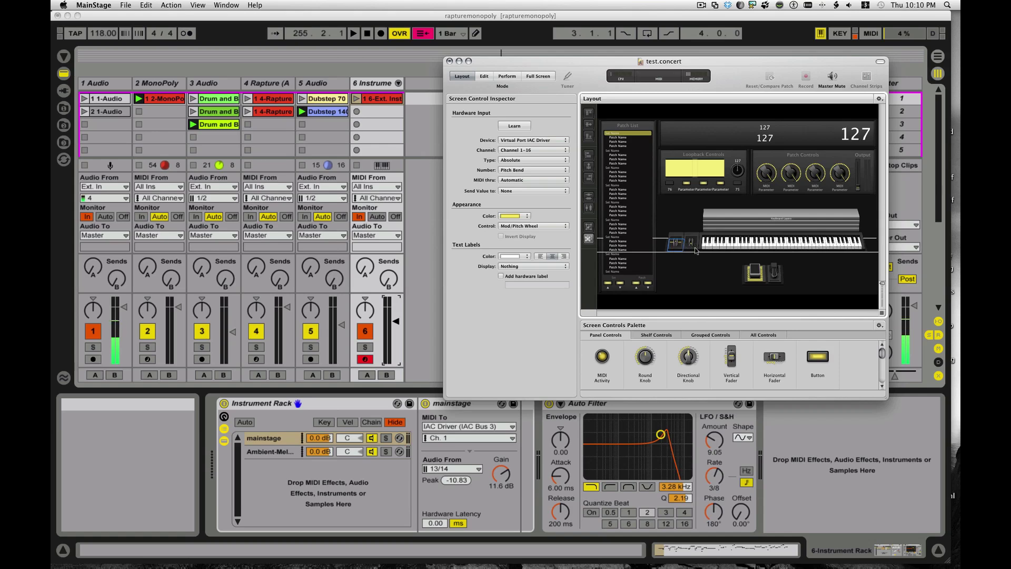
{"action": "left_click", "coordinate": [758, 272]}
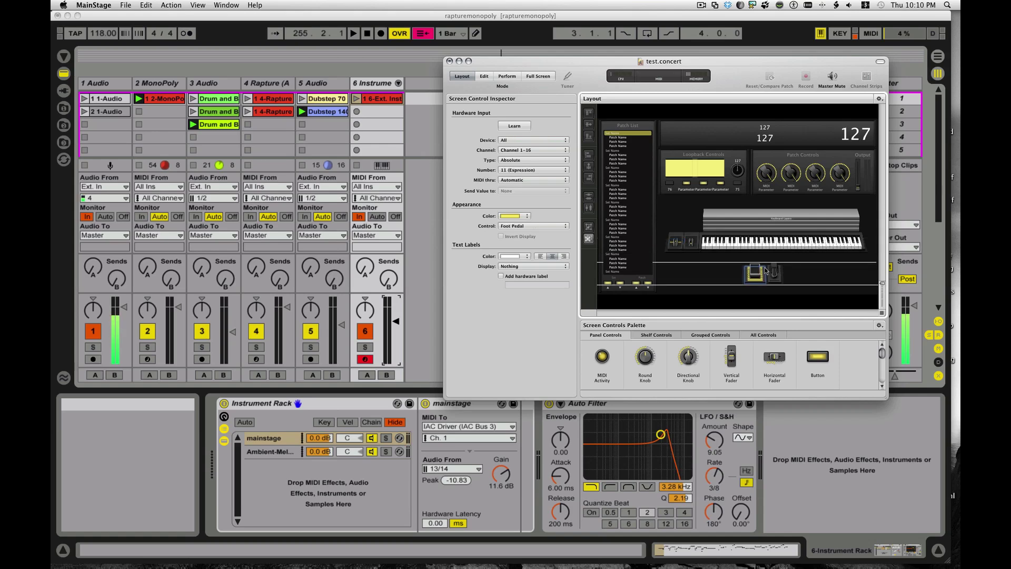
{"action": "left_click", "coordinate": [522, 140]}
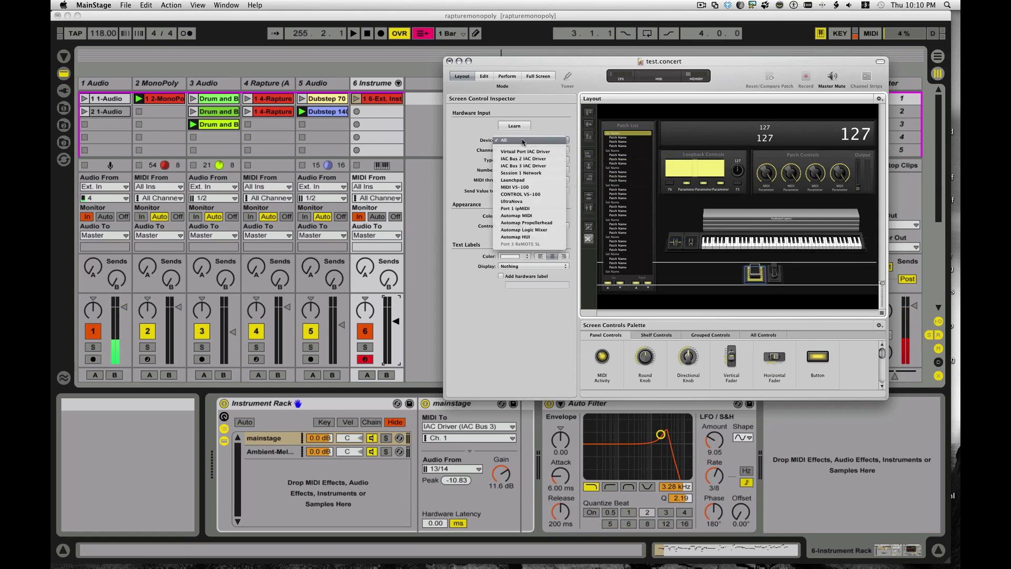
{"action": "left_click", "coordinate": [526, 152]}
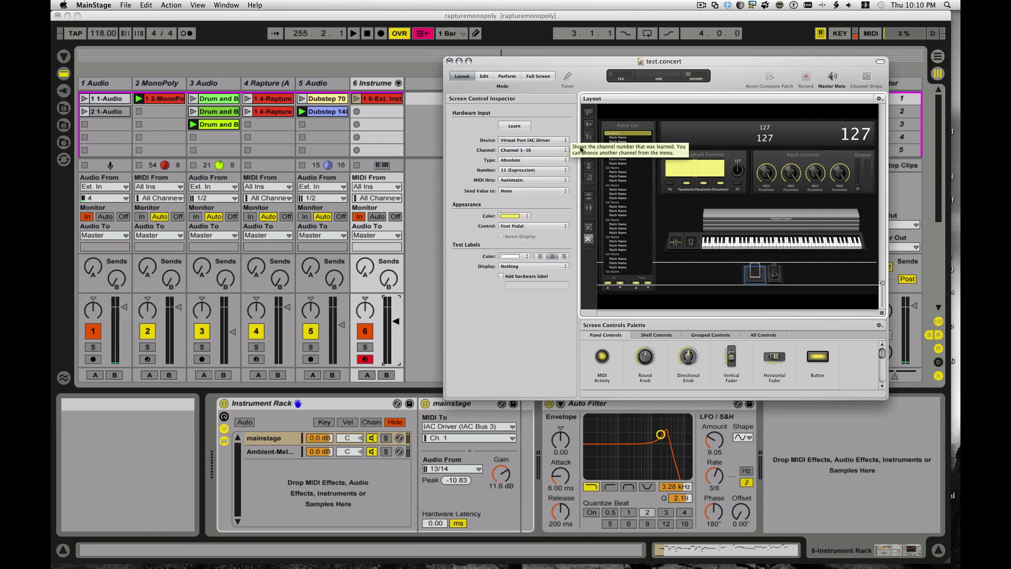
Set the sustain and expression pedal controls' input device to IAC Bus 3 IAC Driver.
{"action": "left_click", "coordinate": [780, 283]}
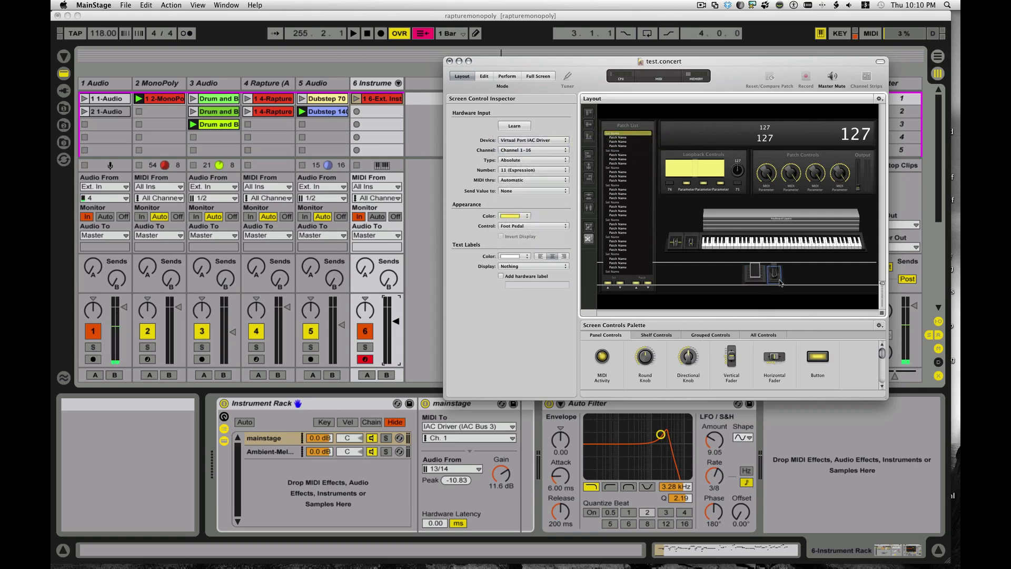
{"action": "left_click", "coordinate": [524, 140]}
{"action": "left_click", "coordinate": [524, 152]}
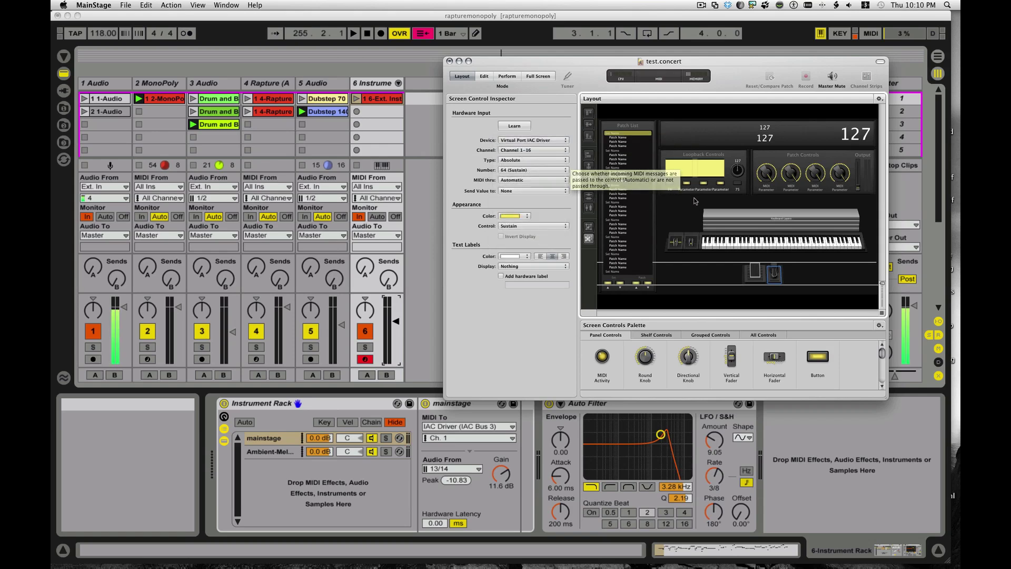
{"action": "left_click", "coordinate": [546, 141]}
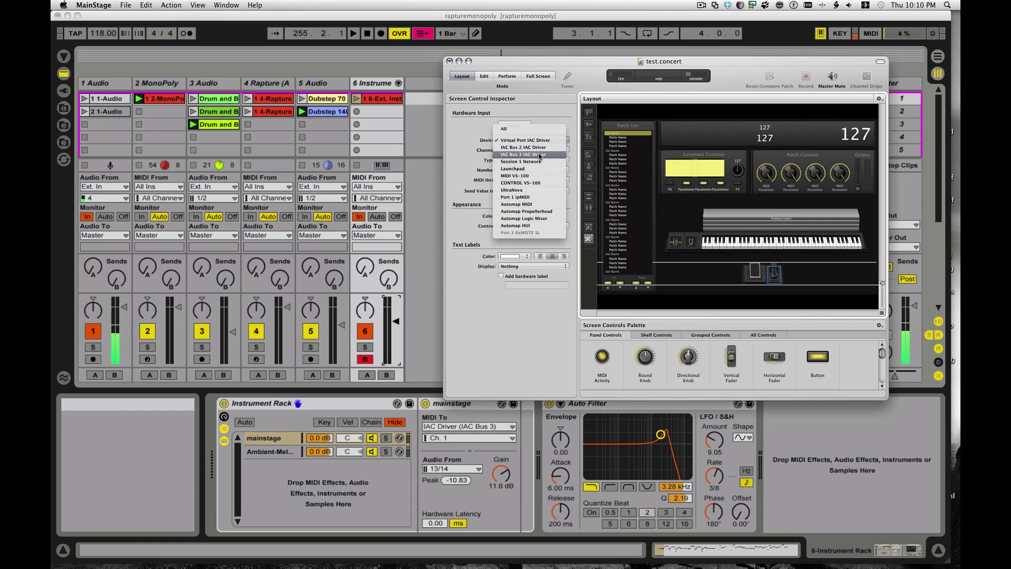
{"action": "left_click", "coordinate": [540, 155]}
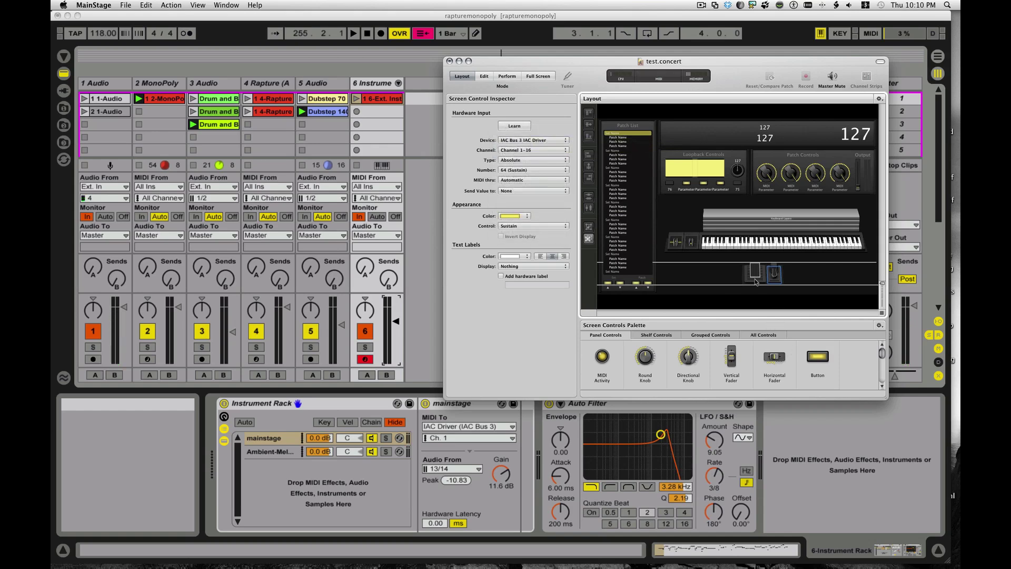
{"action": "left_click", "coordinate": [755, 280]}
{"action": "left_click", "coordinate": [536, 140]}
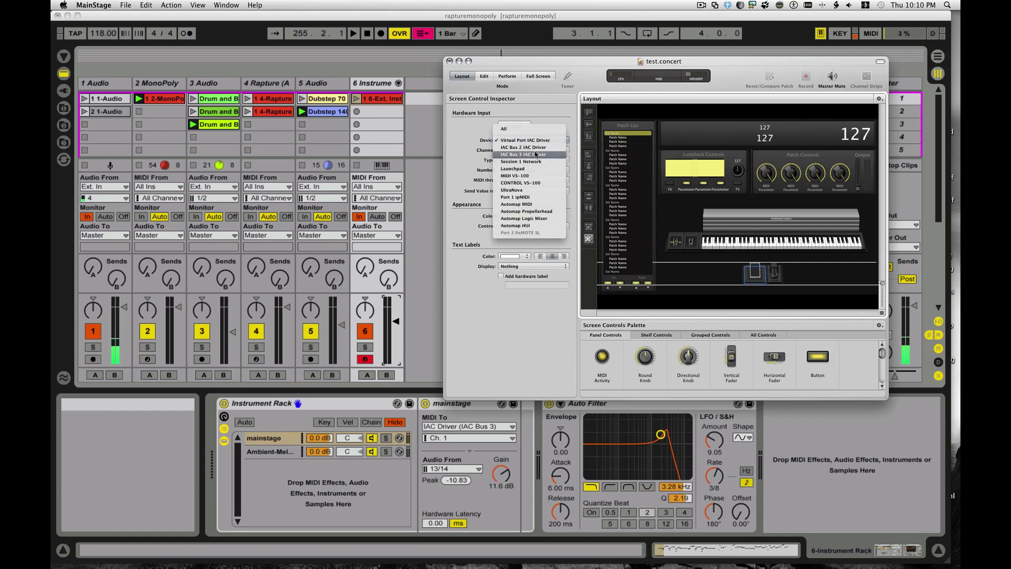
{"action": "left_click", "coordinate": [536, 155]}
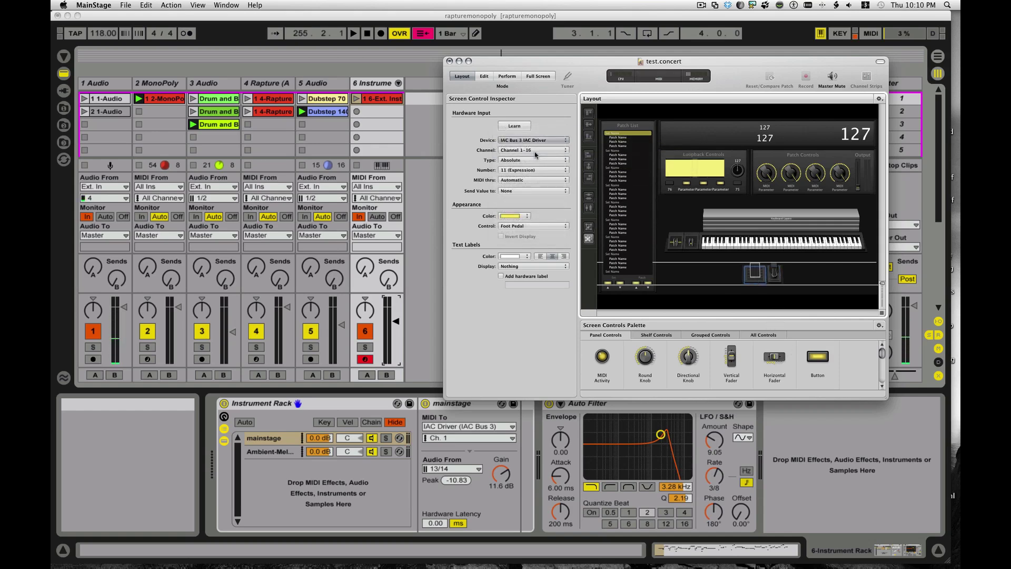
Set the modulation wheel and pitch bend controls' input device to IAC Bus 3 IAC Driver.
{"action": "left_click", "coordinate": [704, 237]}
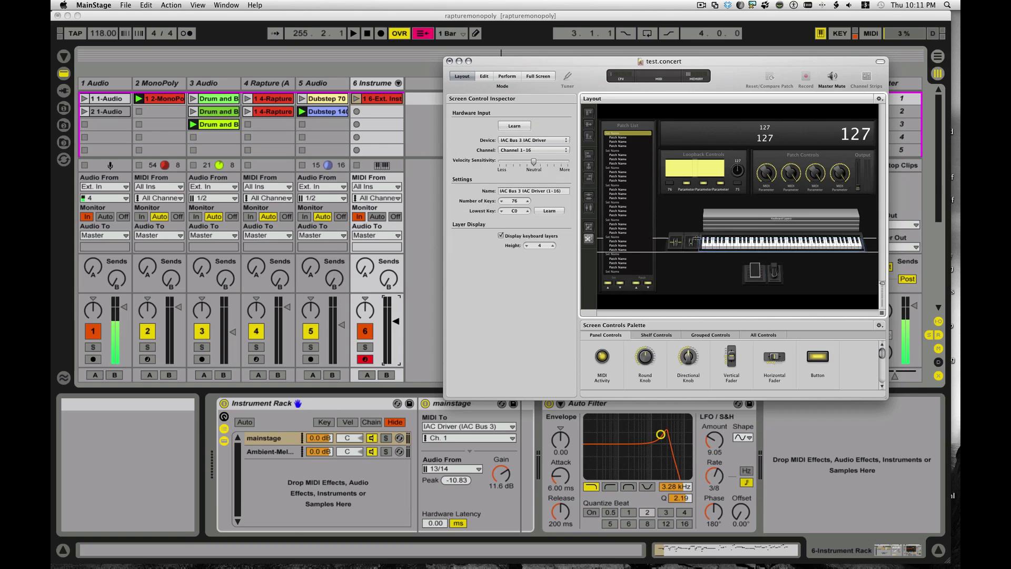
{"action": "left_click", "coordinate": [702, 243]}
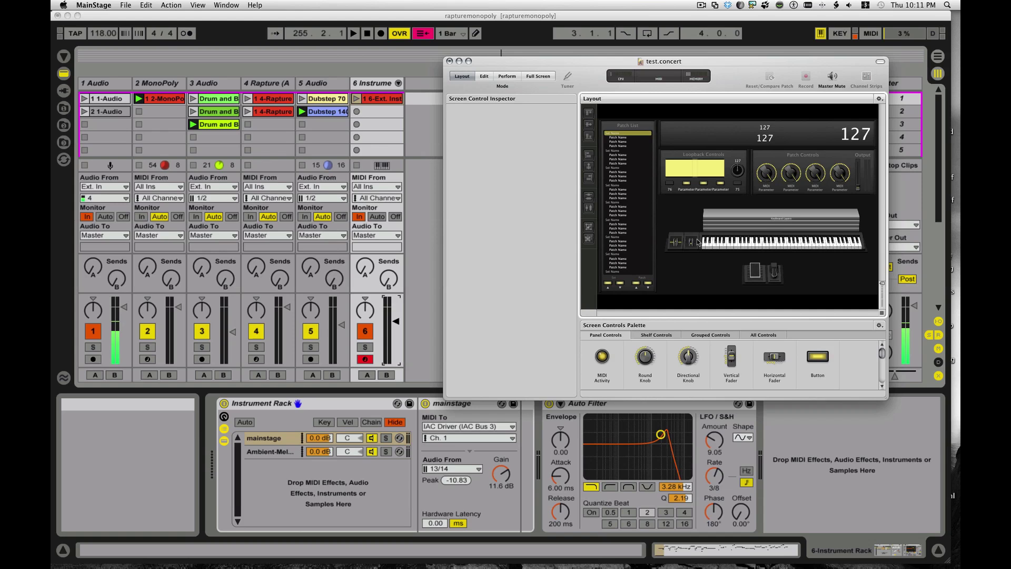
{"action": "left_click", "coordinate": [691, 242]}
{"action": "left_click", "coordinate": [527, 140]}
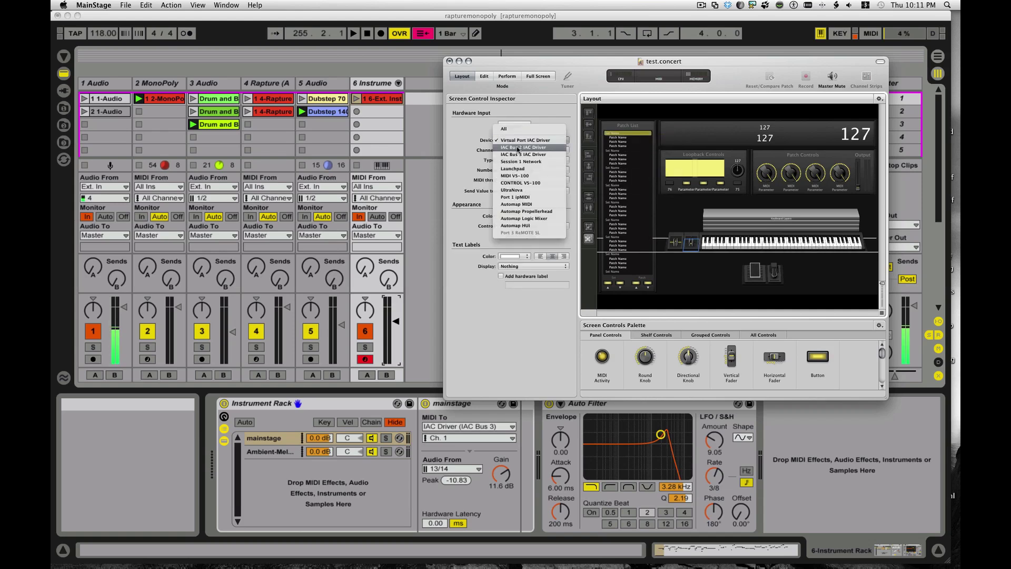
{"action": "left_click", "coordinate": [521, 155]}
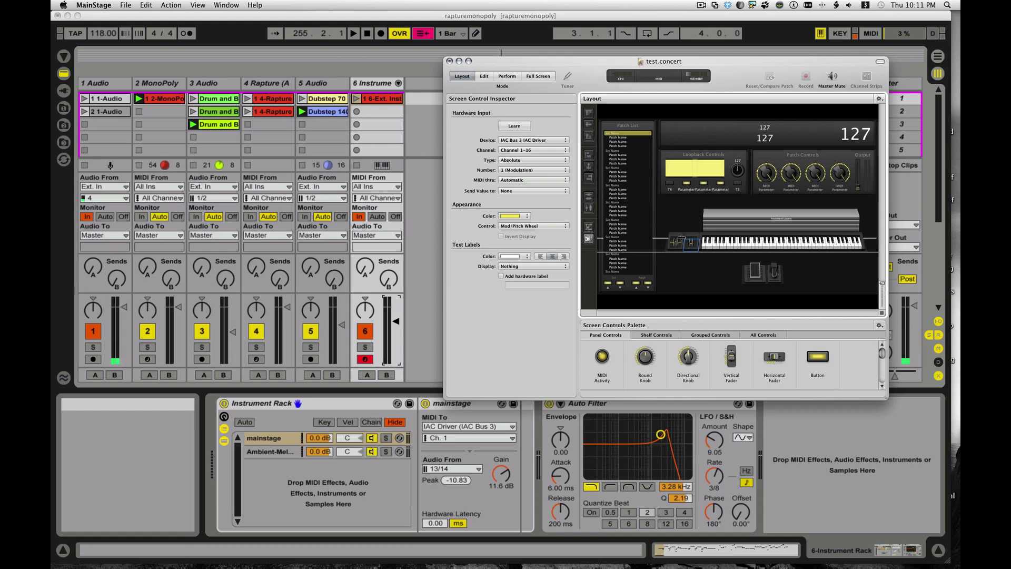
{"action": "left_click", "coordinate": [682, 238]}
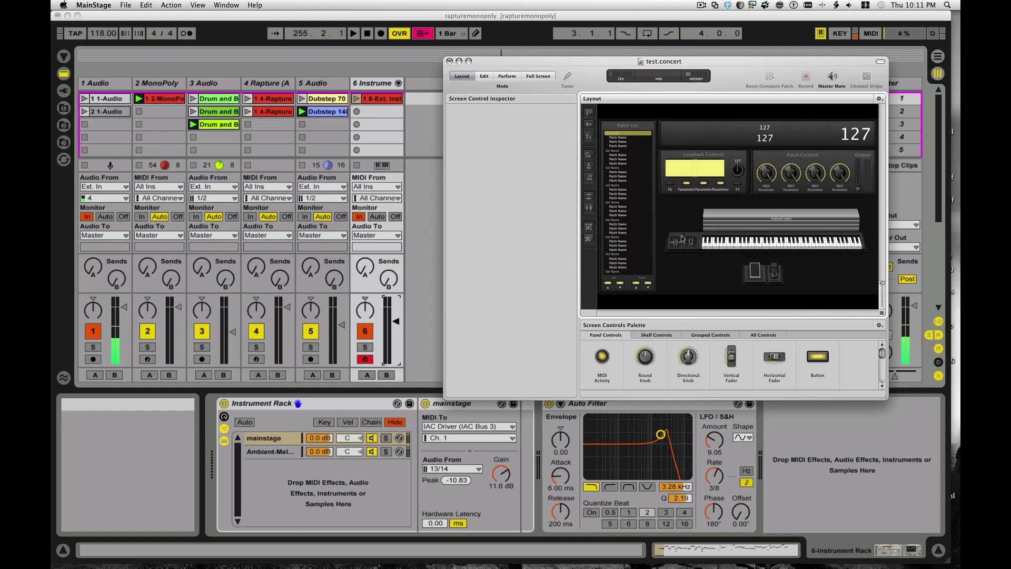
{"action": "left_click", "coordinate": [683, 240]}
{"action": "left_click", "coordinate": [519, 140]}
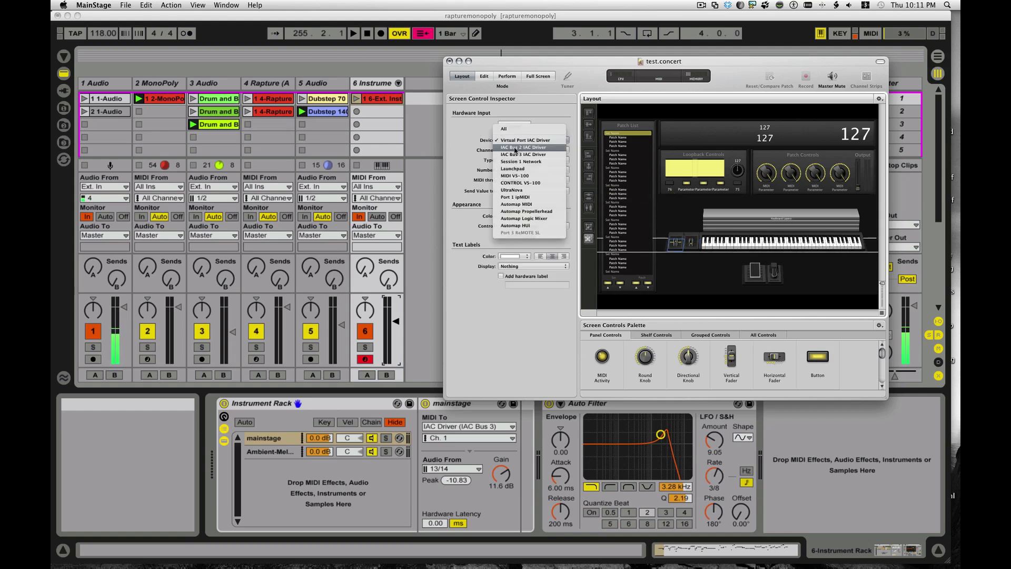
{"action": "left_click", "coordinate": [515, 161]}
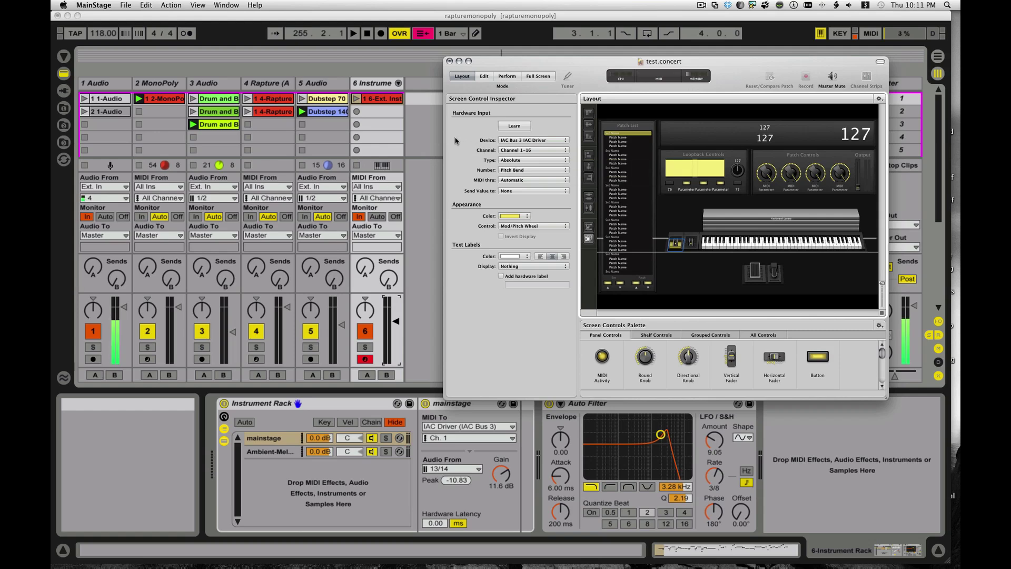
{"action": "left_click", "coordinate": [123, 4]}
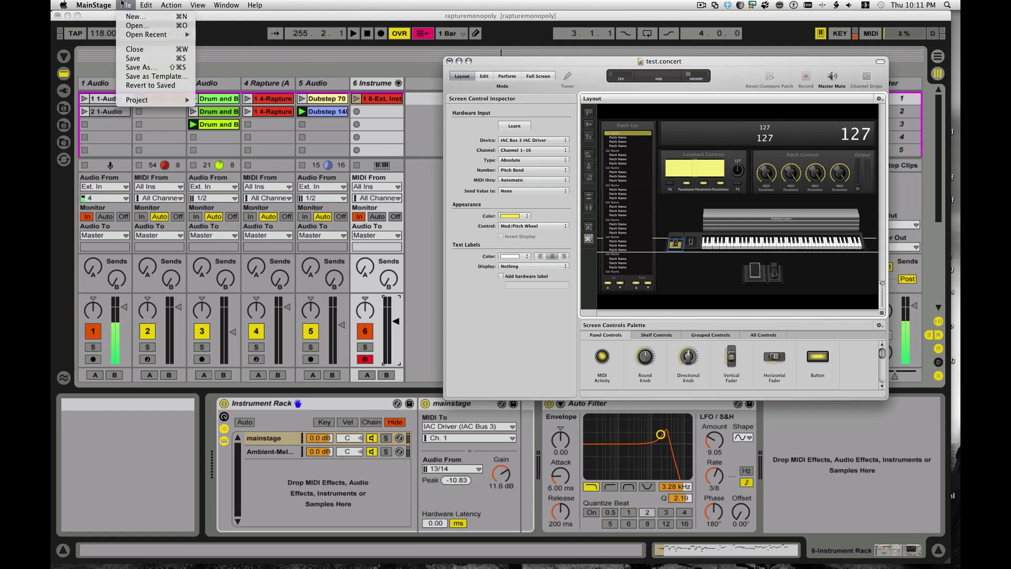
{"action": "key", "text": "Escape"}
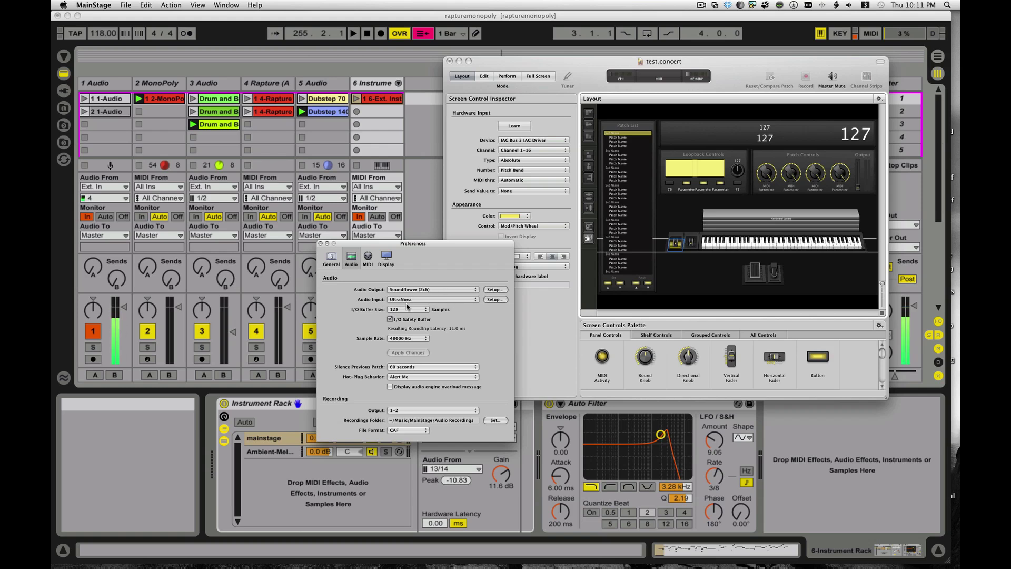
{"action": "left_click", "coordinate": [321, 243]}
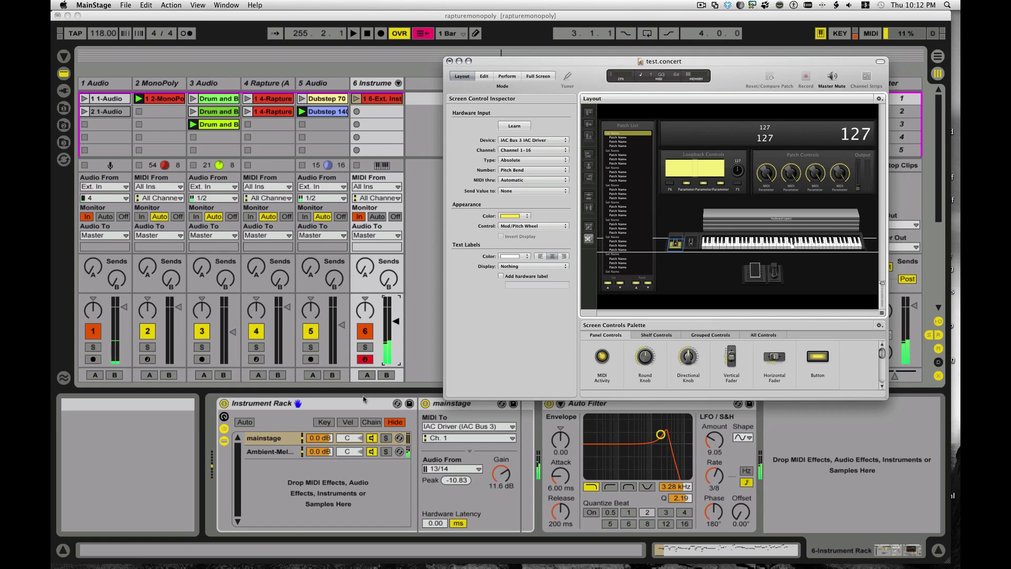
Raise track 6's volume to -7.0 dB, keep the audio input at 13/14, then switch to Audio MIDI Setup.
{"action": "left_click", "coordinate": [396, 321]}
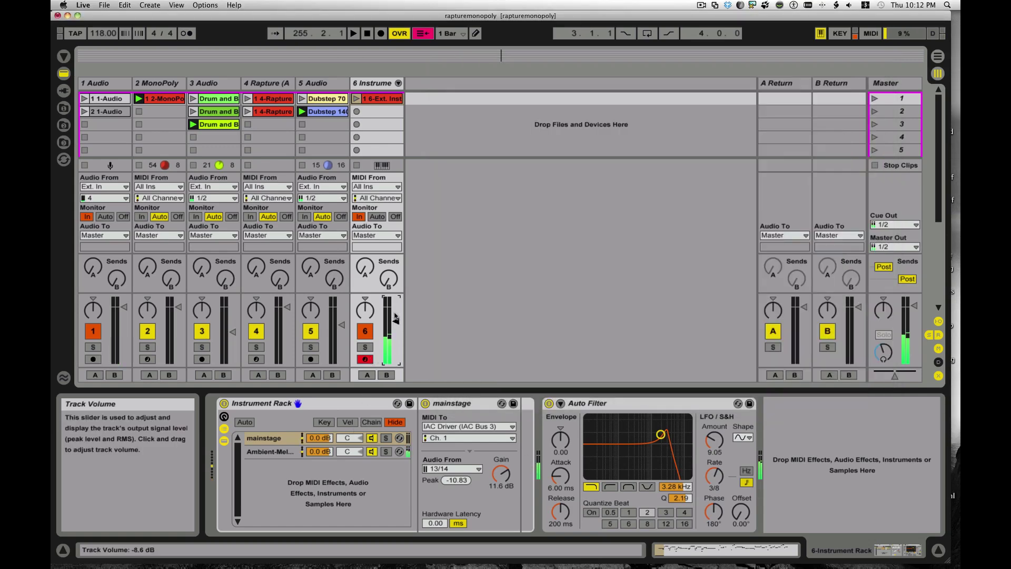
{"action": "left_click_drag", "start_coordinate": [396, 319], "coordinate": [396, 315]}
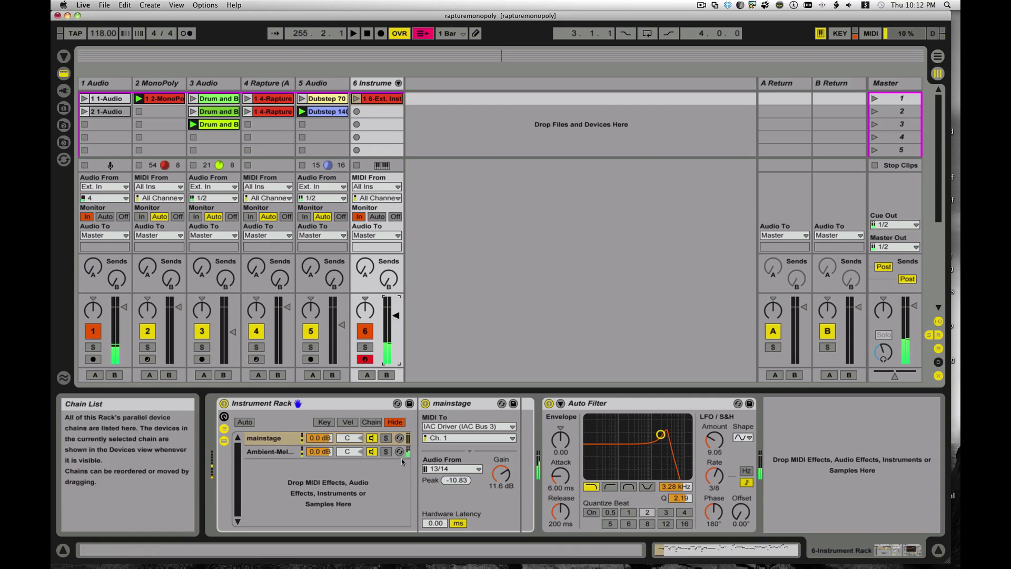
{"action": "left_click", "coordinate": [313, 443]}
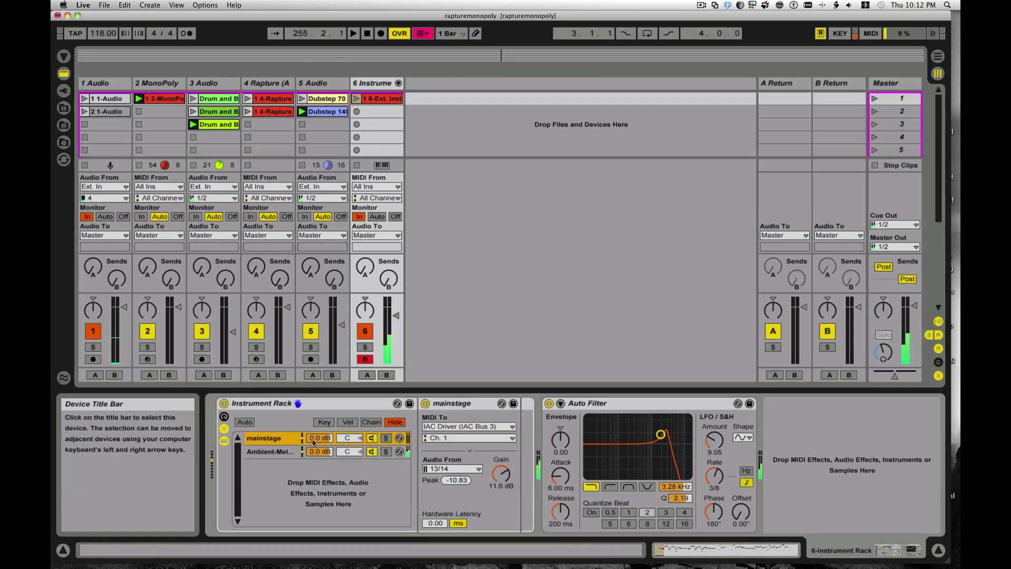
{"action": "left_click", "coordinate": [443, 465]}
{"action": "left_click", "coordinate": [436, 389]}
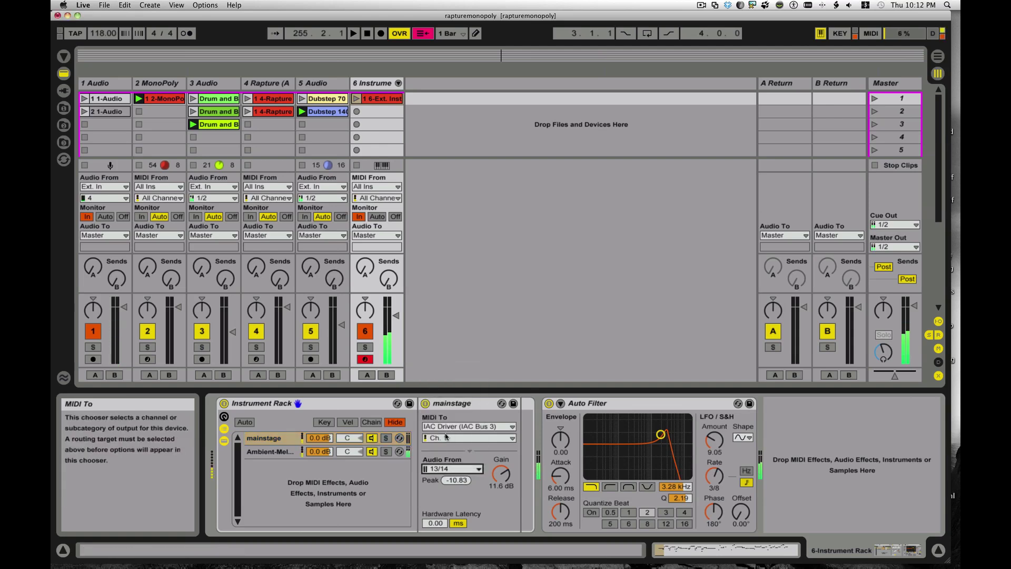
{"action": "mouse_move", "coordinate": [701, 561]}
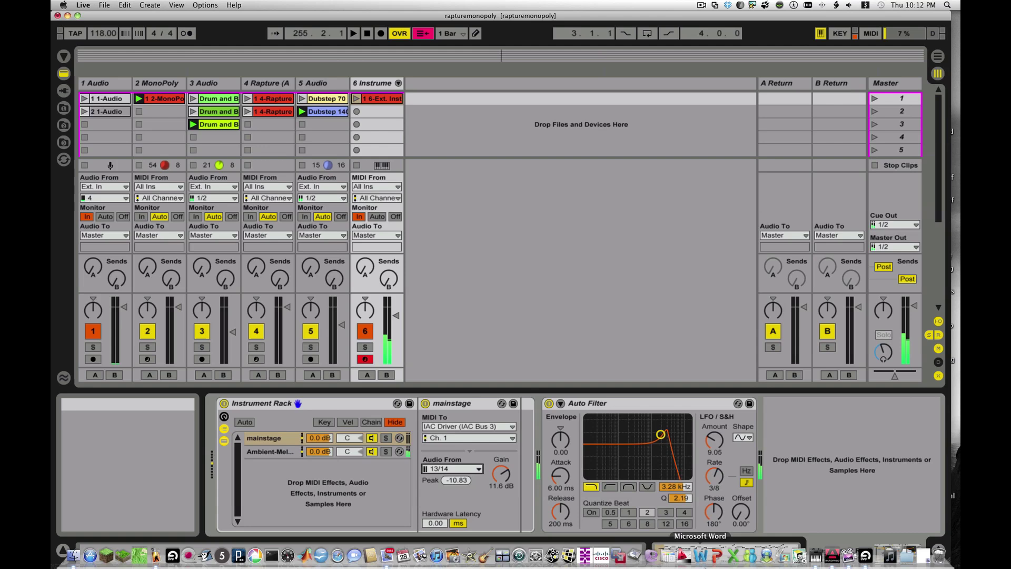
{"action": "left_click", "coordinate": [815, 557]}
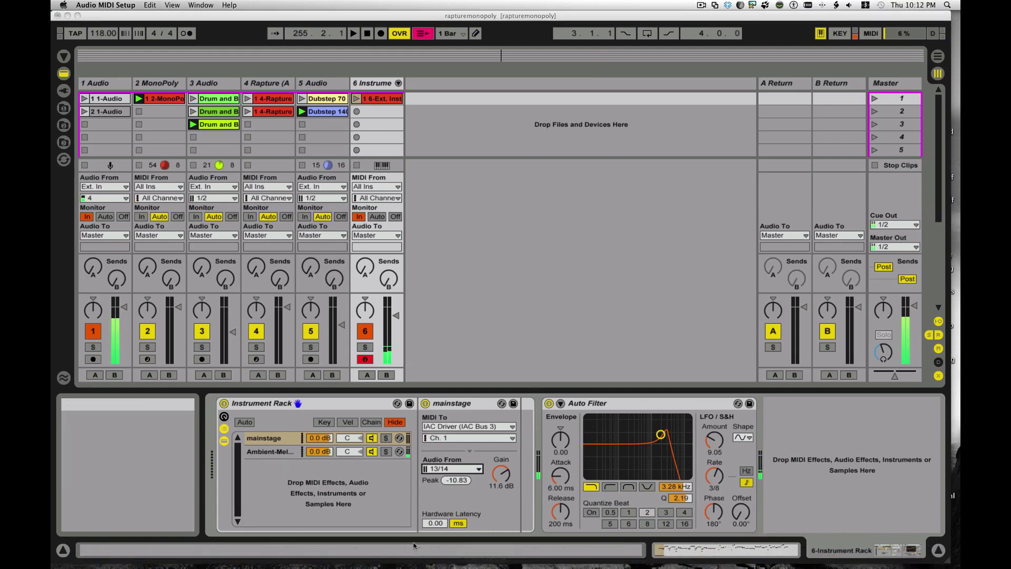
Put MainStage in Perform mode, load patch 30 Universe Returns, and shift the window left.
{"action": "mouse_move", "coordinate": [172, 558]}
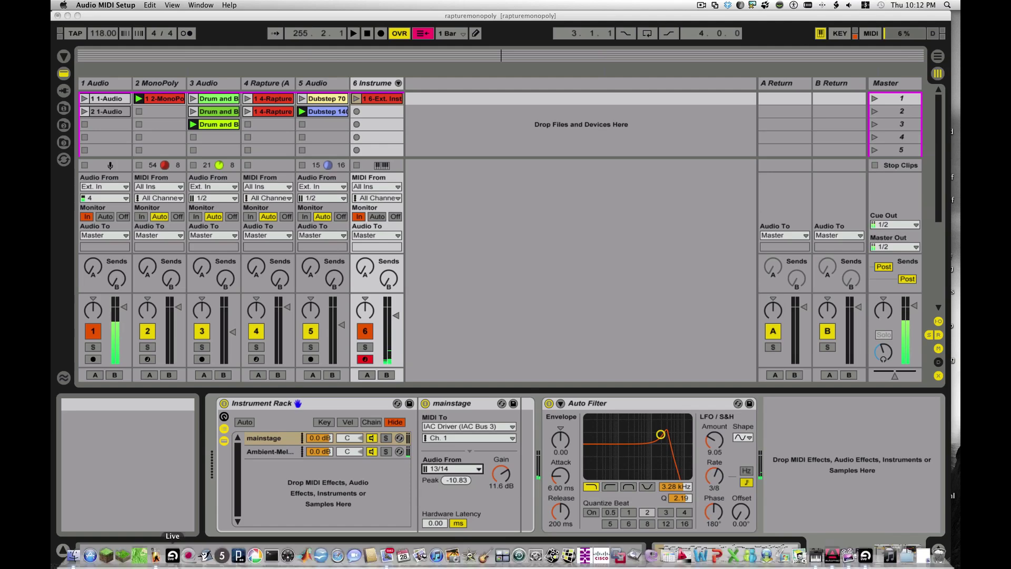
{"action": "left_click", "coordinate": [156, 557]}
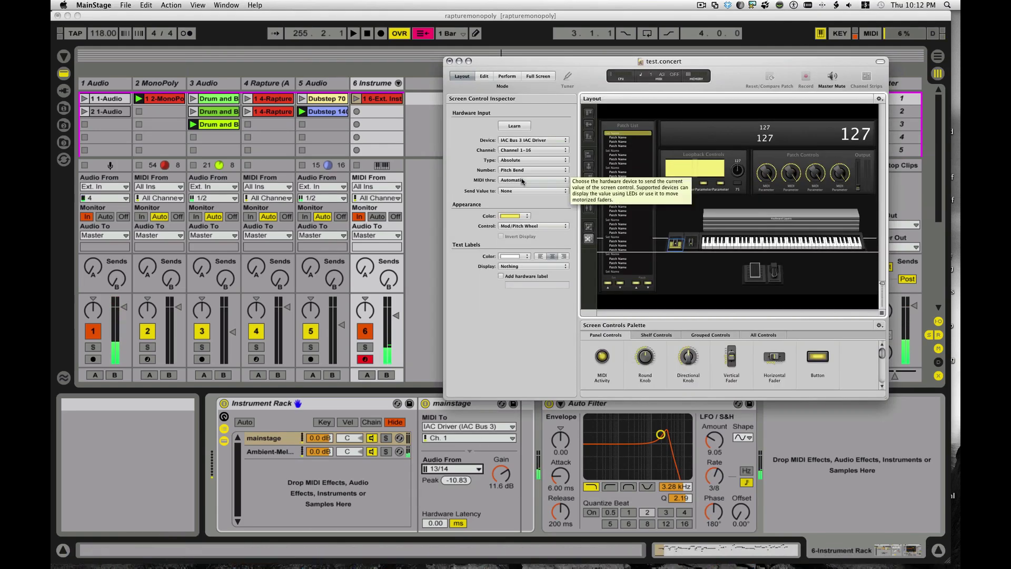
{"action": "left_click", "coordinate": [506, 77]}
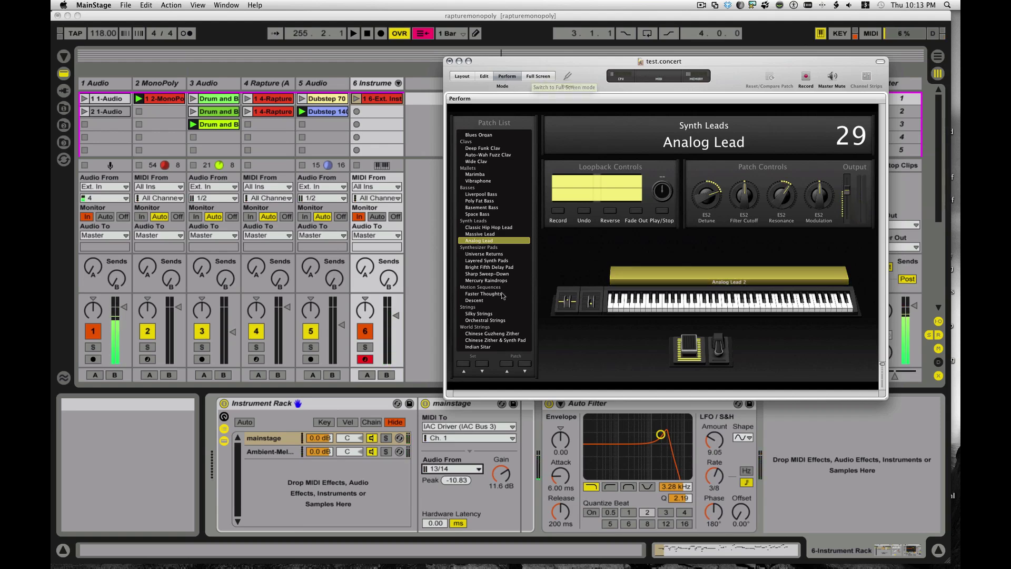
{"action": "left_click", "coordinate": [482, 255]}
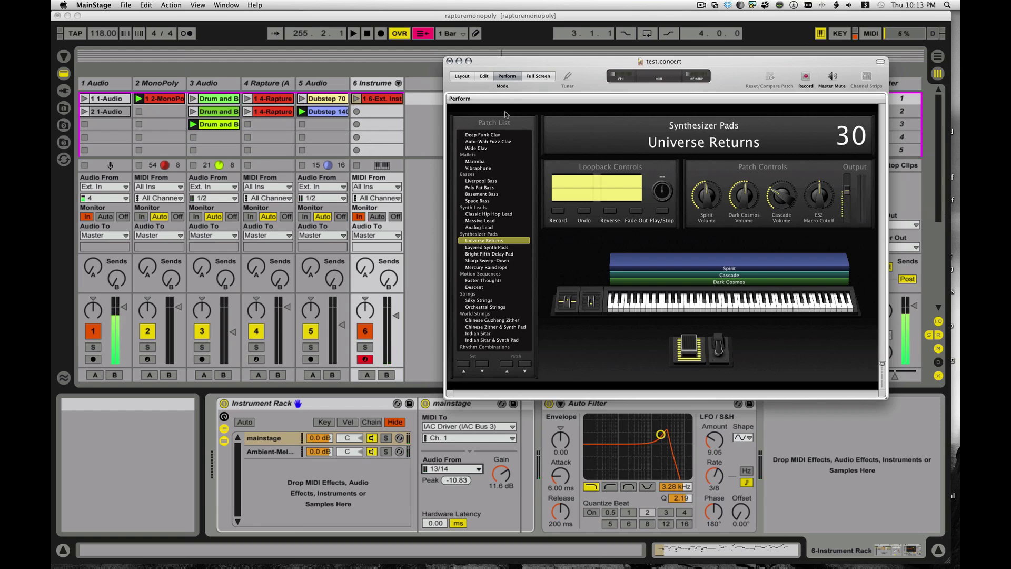
{"action": "left_click_drag", "start_coordinate": [566, 62], "coordinate": [440, 63]}
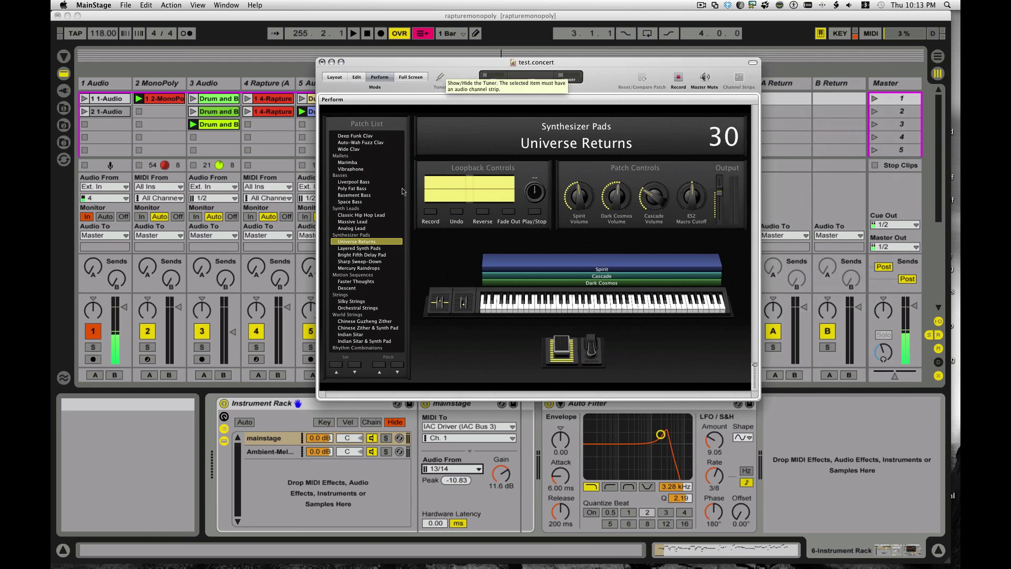
In Edit mode, replace the Dark Cosmos channel strip's instrument with a mono EXS24 sampler.
{"action": "left_click", "coordinate": [356, 78]}
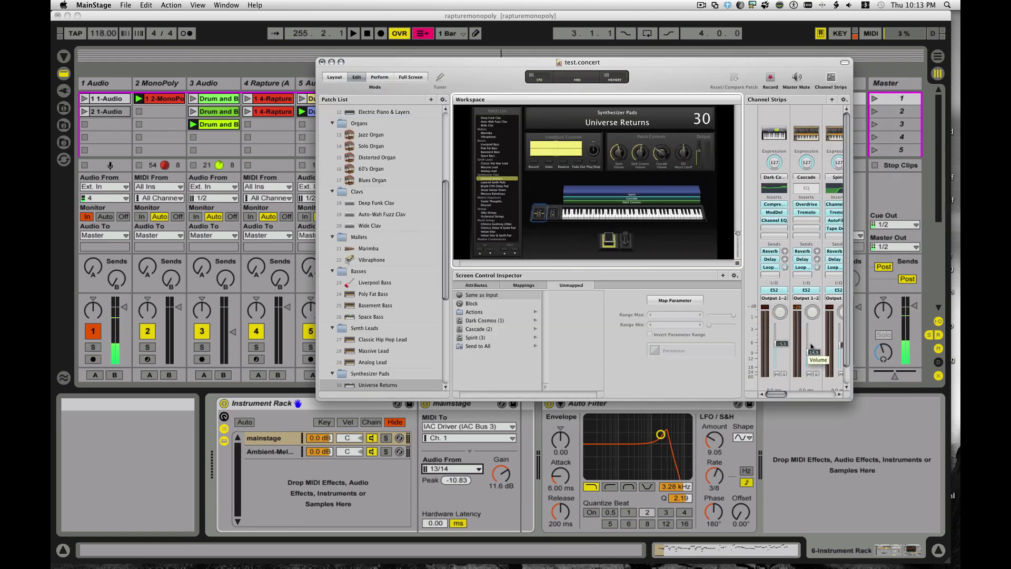
{"action": "left_click", "coordinate": [773, 291]}
{"action": "left_click", "coordinate": [774, 291]}
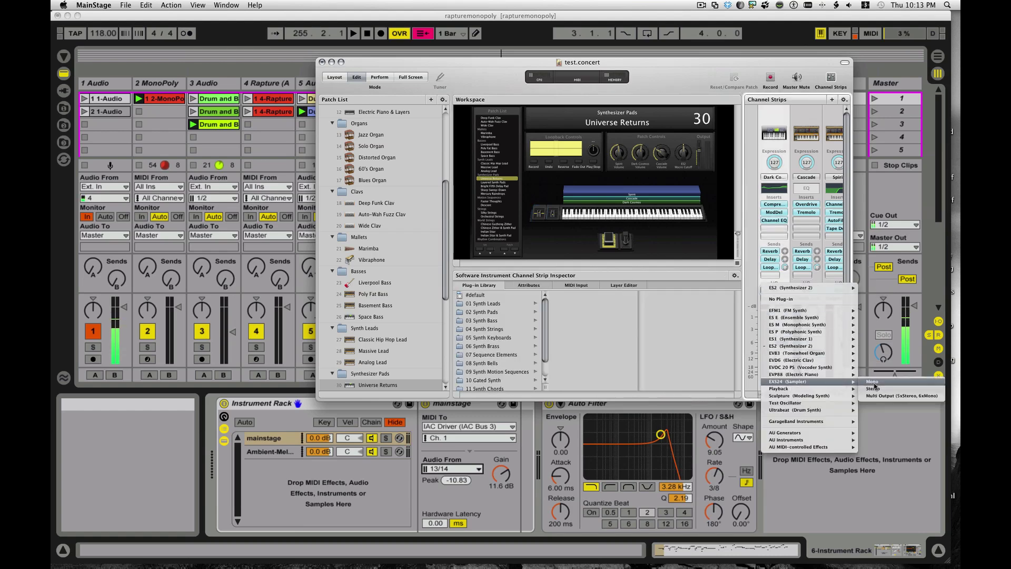
{"action": "left_click", "coordinate": [873, 389]}
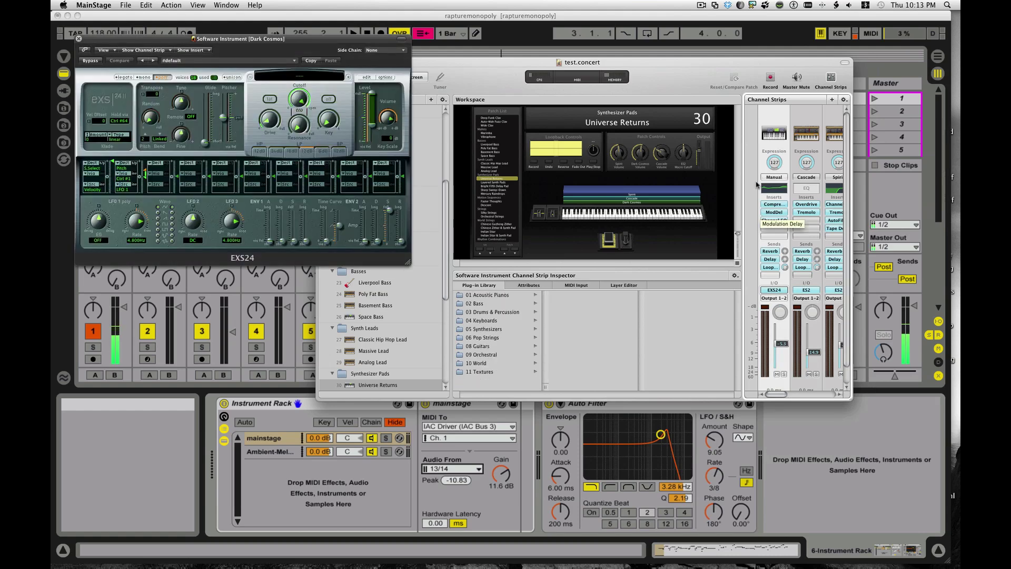